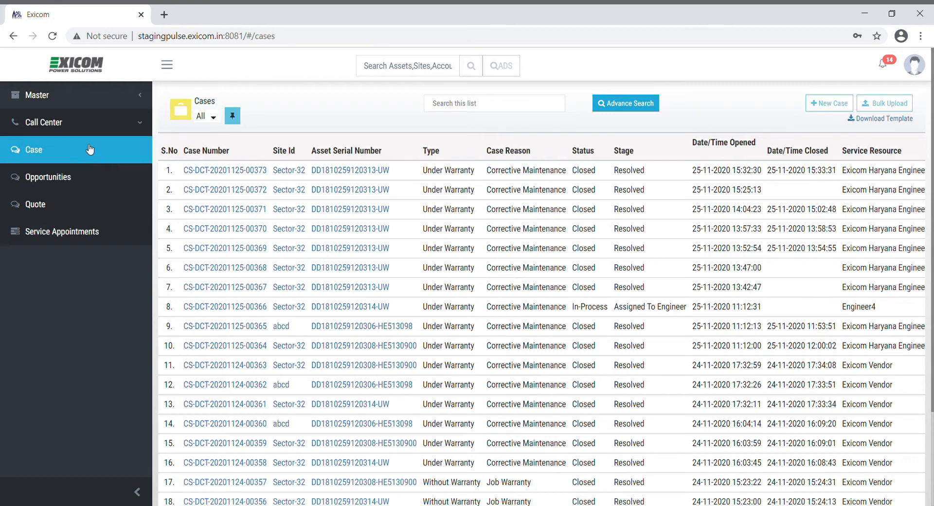
pyautogui.click(94, 103)
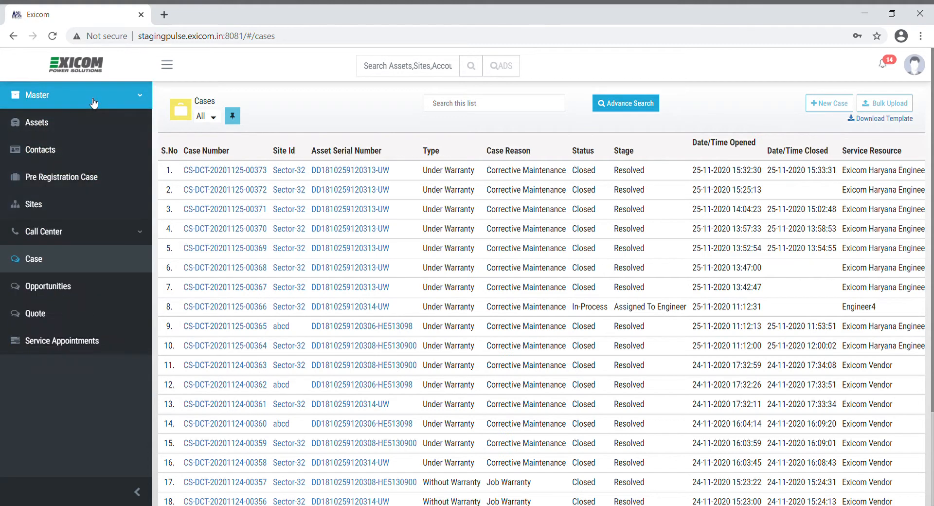
pyautogui.click(51, 128)
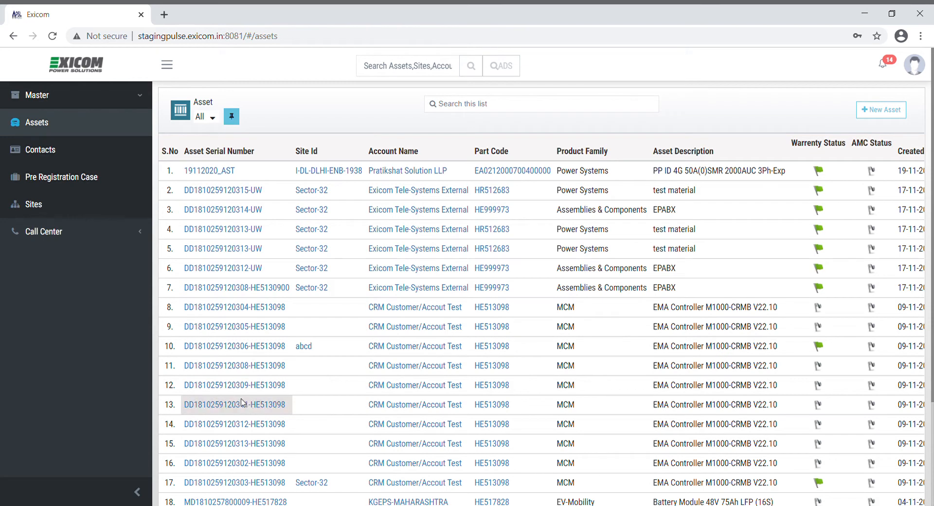
pyautogui.click(244, 236)
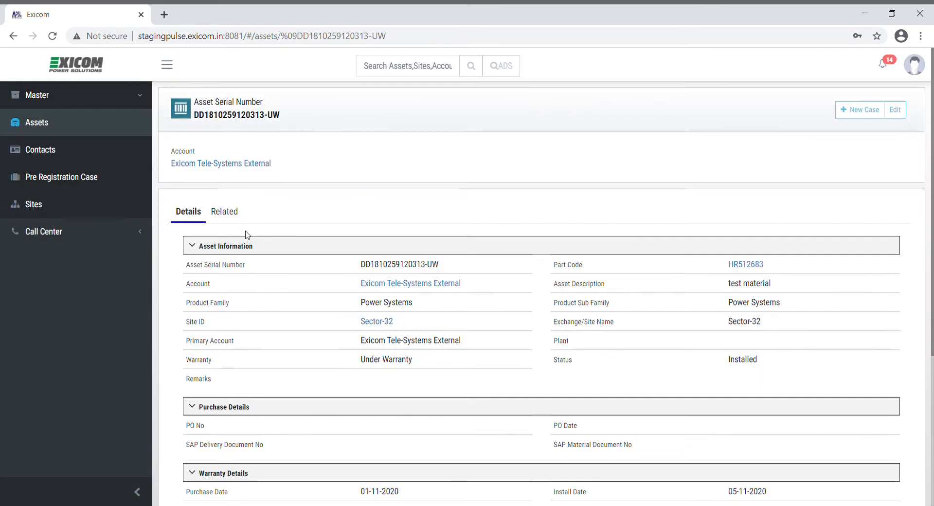
pyautogui.click(868, 110)
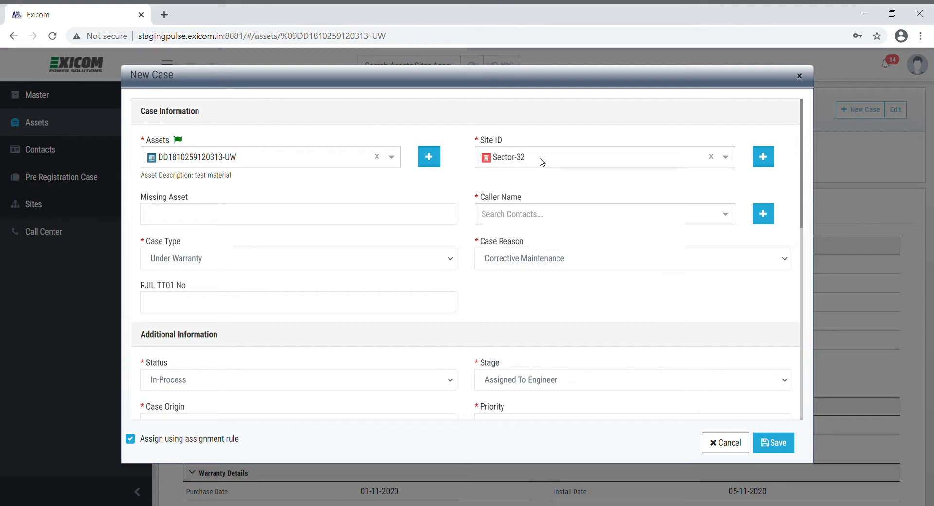
# Select the first listed contact as the case's caller, and view the new-contact form without creating a contact
pyautogui.click(539, 215)
pyautogui.click(541, 237)
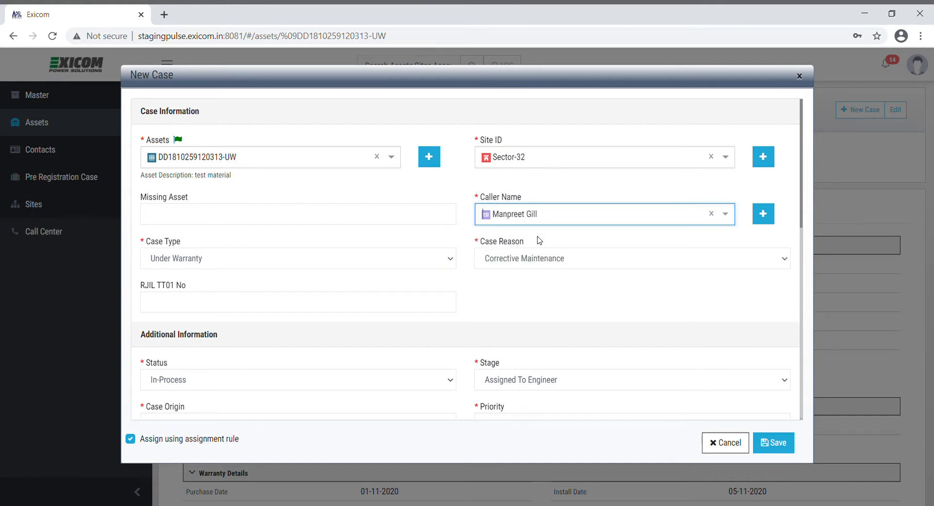
pyautogui.click(562, 217)
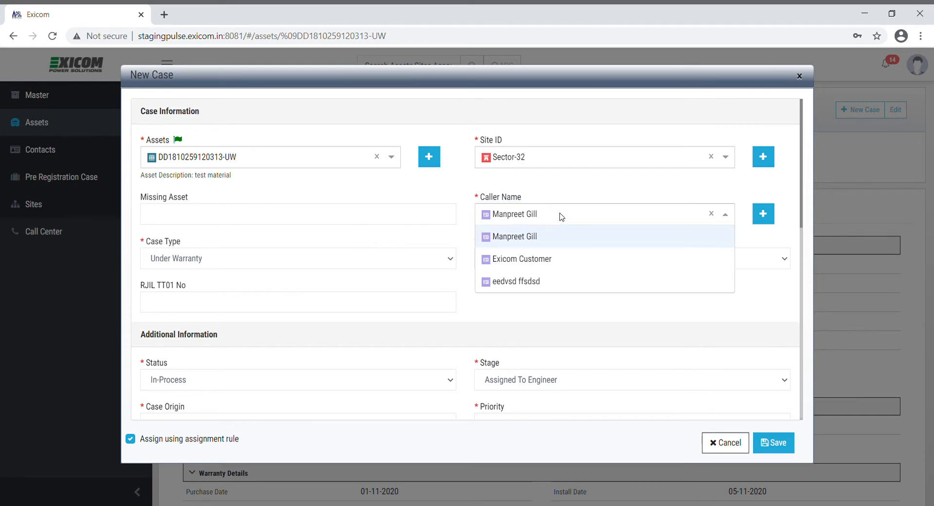
pyautogui.click(764, 214)
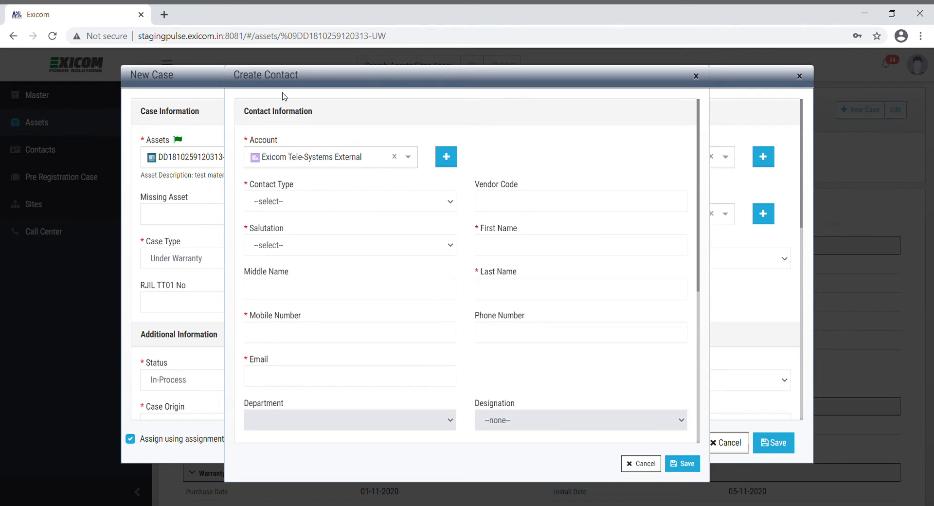
pyautogui.click(652, 465)
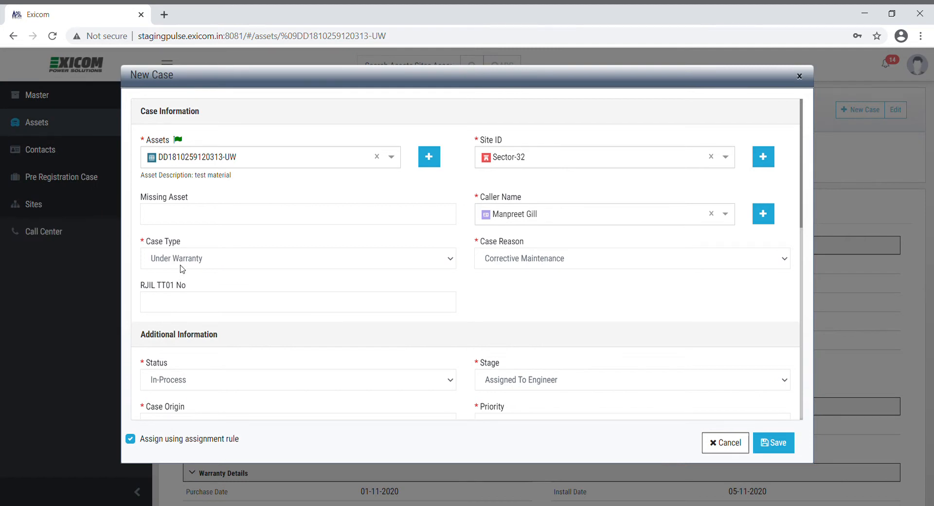
pyautogui.click(176, 160)
pyautogui.scroll(2, 197, 197)
pyautogui.click(195, 197)
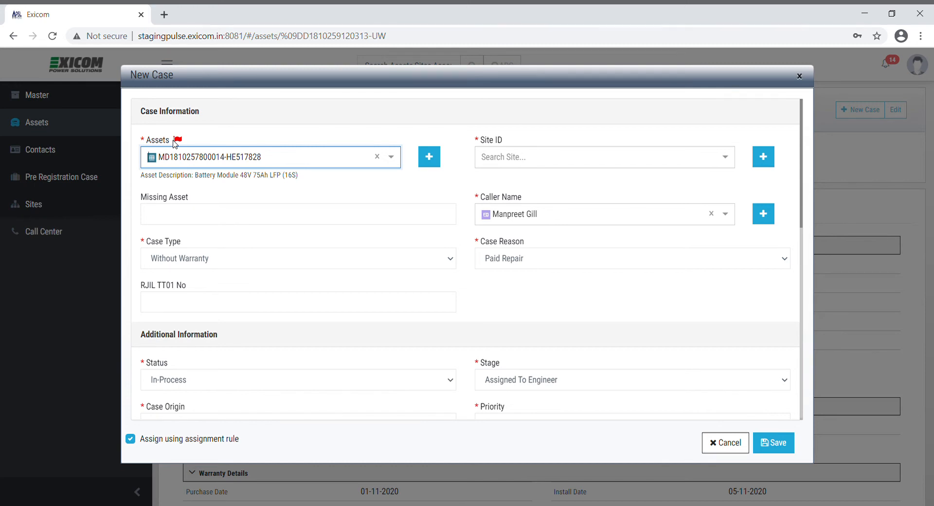
pyautogui.click(181, 161)
pyautogui.click(243, 290)
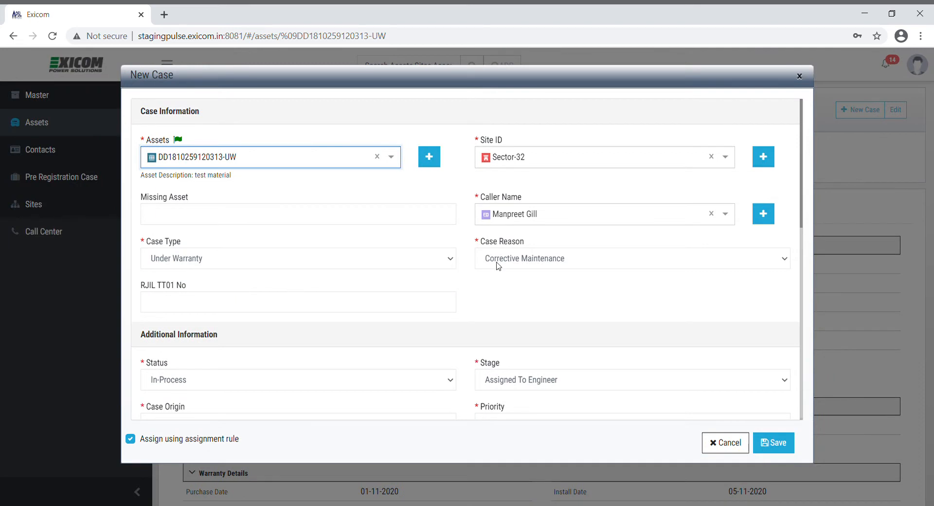
# Review the Case Reason options and the Additional Information section of the new case
pyautogui.click(536, 265)
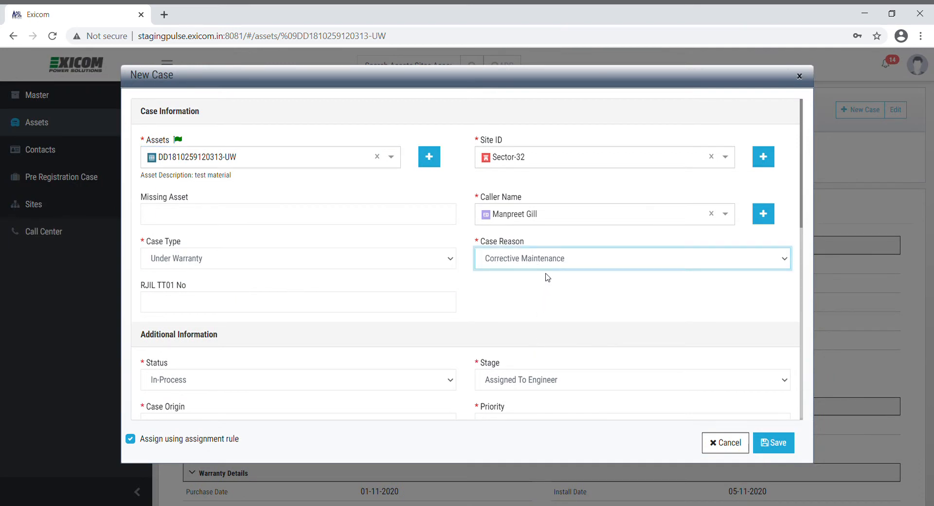
pyautogui.scroll(-4, 547, 276)
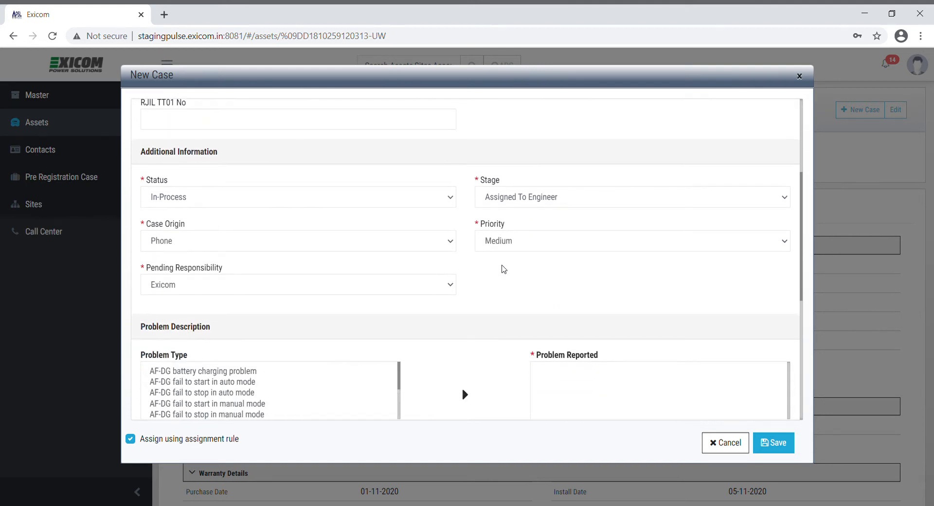
pyautogui.moveTo(147, 154); pyautogui.dragTo(506, 270)
pyautogui.click(505, 271)
# Try the case status New, and return it to In-Process
pyautogui.click(221, 197)
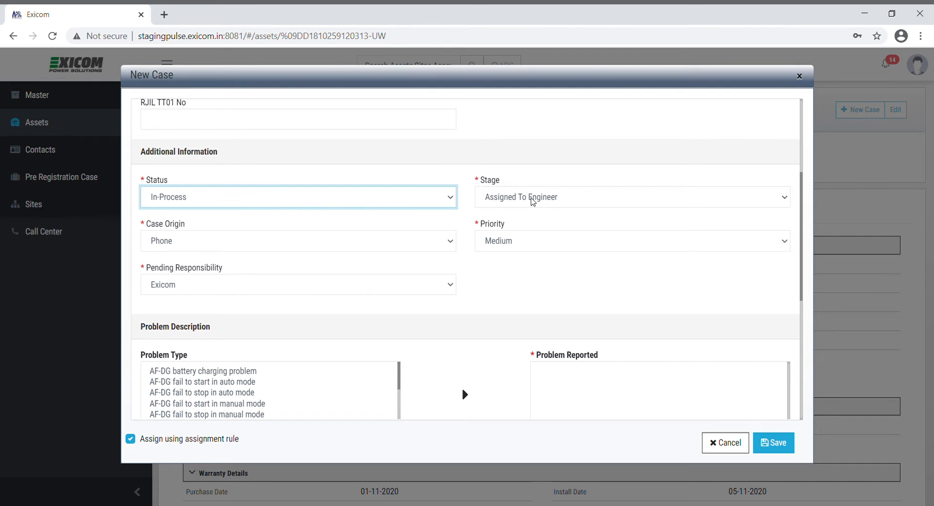
pyautogui.click(390, 198)
pyautogui.click(366, 217)
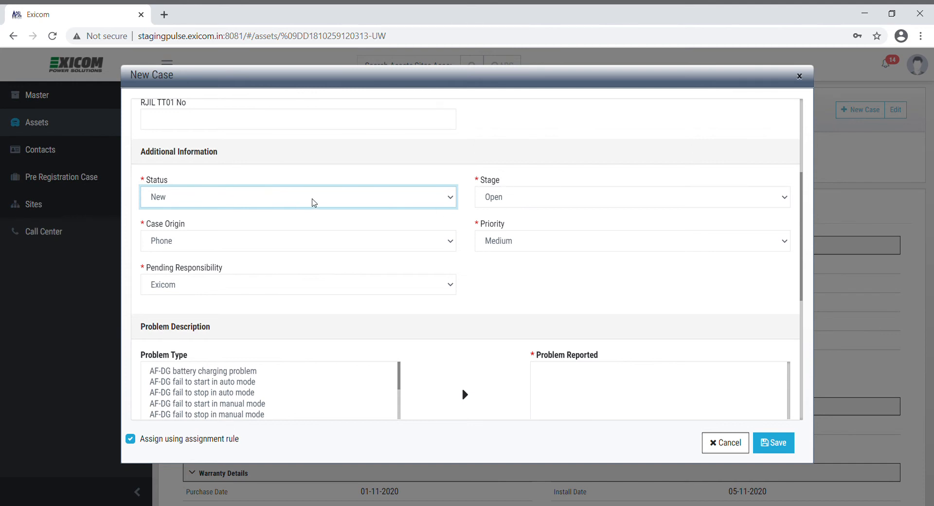
pyautogui.press('Down')
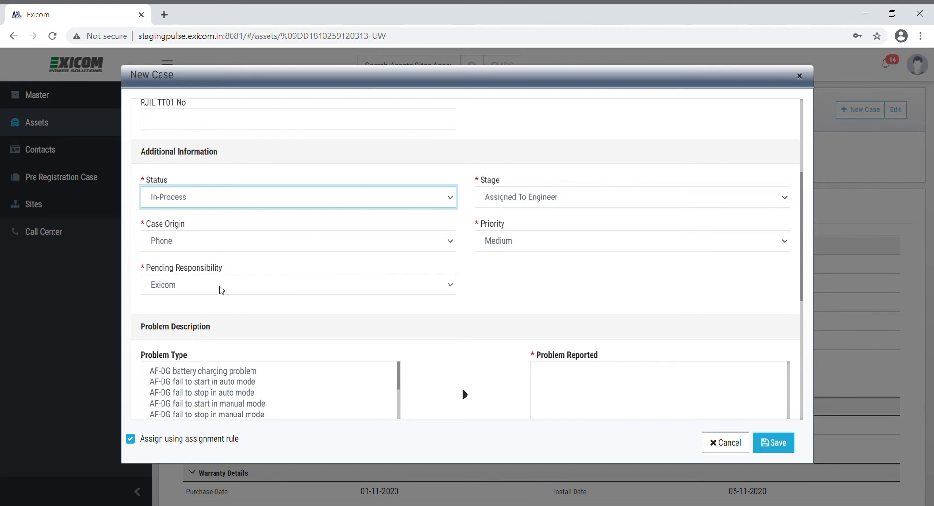
# Report the problems "AF-DG fail to start in manual mode" and "AF-DG fail to start in auto mode", and save the case
pyautogui.click(222, 290)
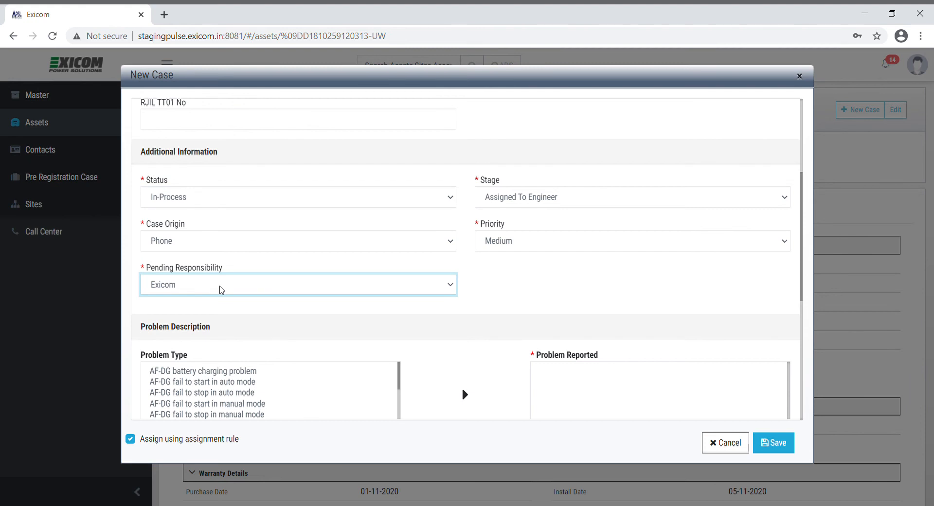
pyautogui.click(494, 292)
pyautogui.scroll(-5, 493, 292)
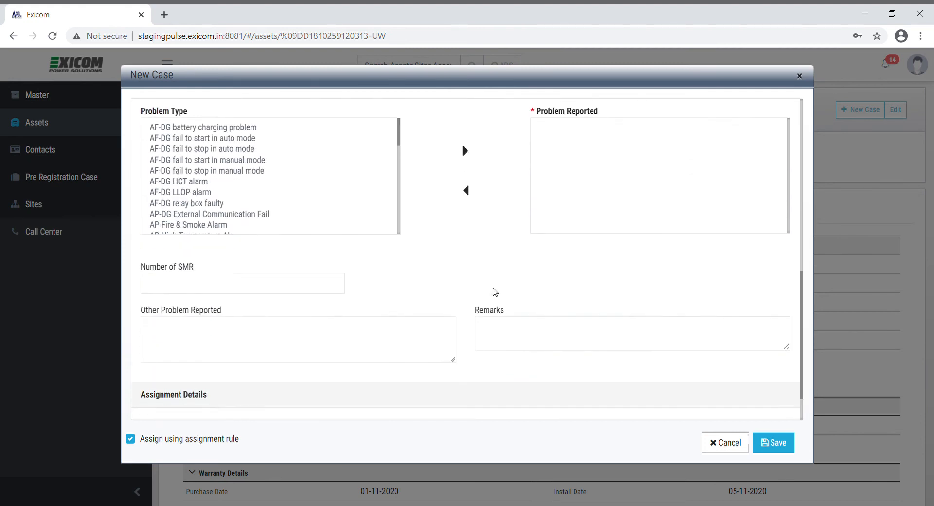
pyautogui.scroll(1, 495, 292)
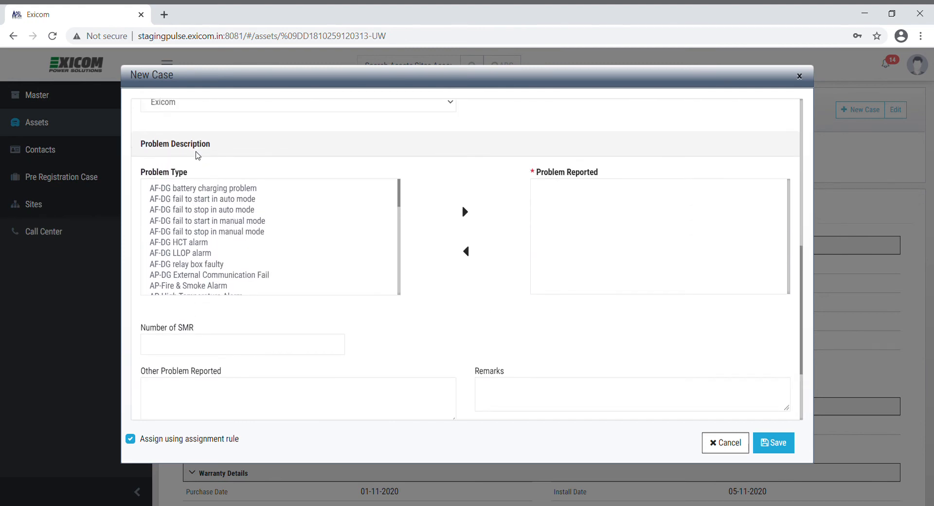
pyautogui.doubleClick(220, 223)
pyautogui.doubleClick(225, 203)
pyautogui.scroll(-2, 507, 321)
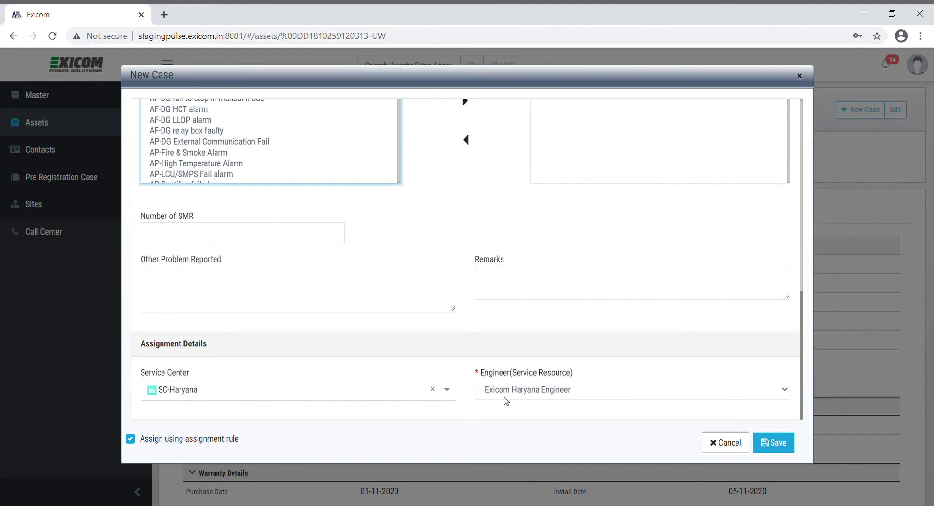
pyautogui.click(777, 444)
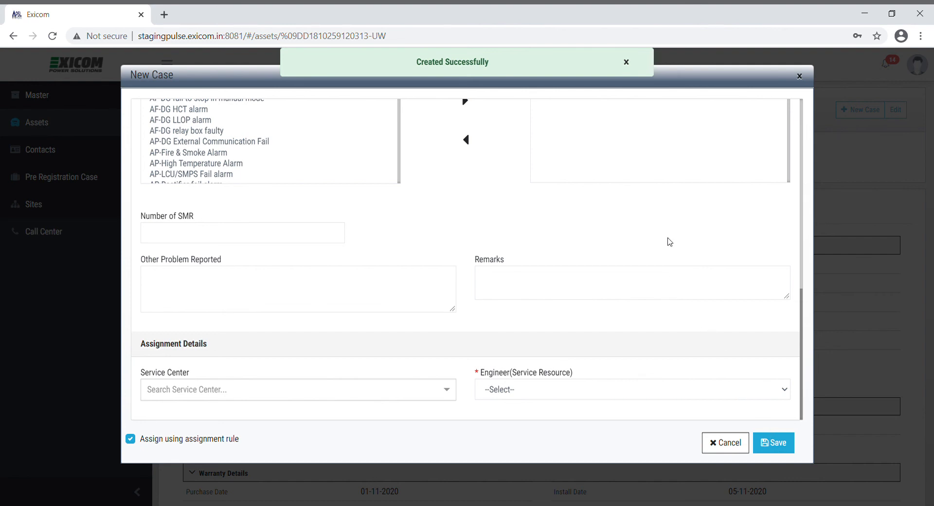
pyautogui.click(627, 62)
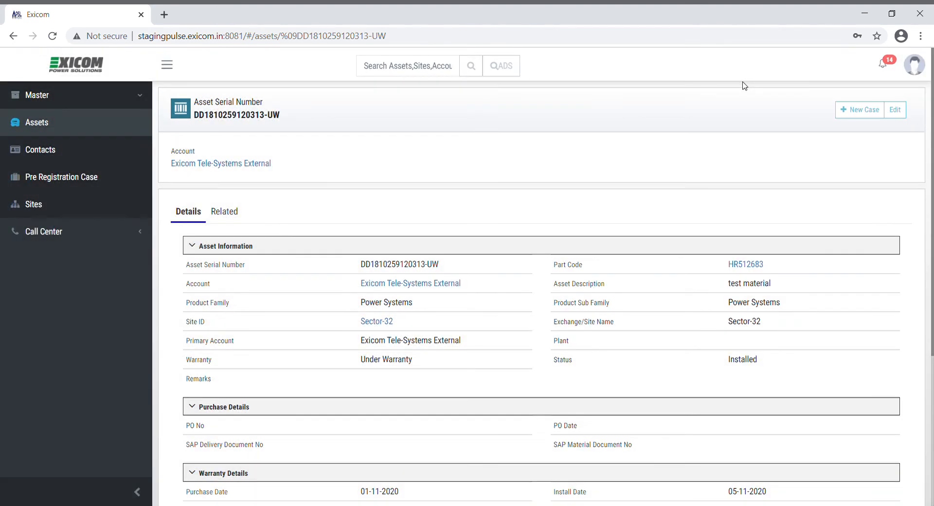
# Open the newest case in the Call Center case list and check its related service appointments
pyautogui.click(50, 235)
pyautogui.click(45, 262)
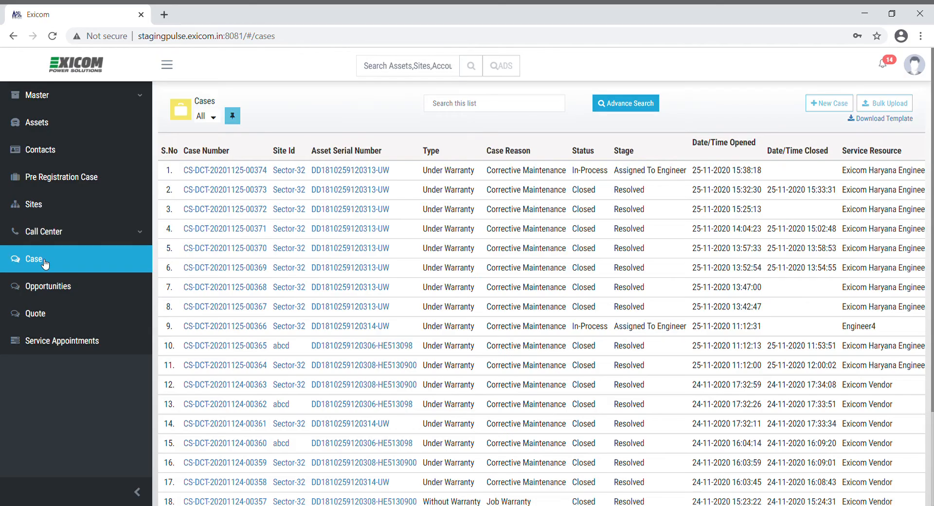
pyautogui.click(225, 171)
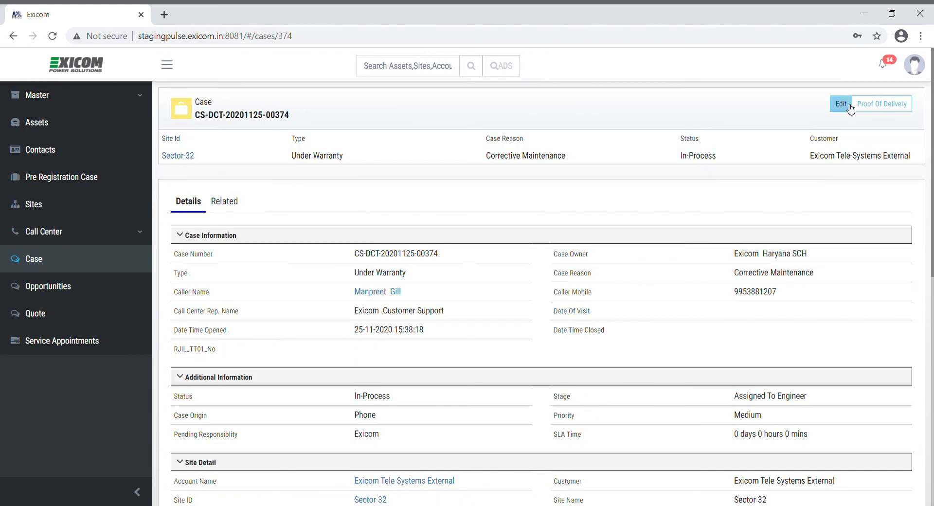
pyautogui.click(228, 207)
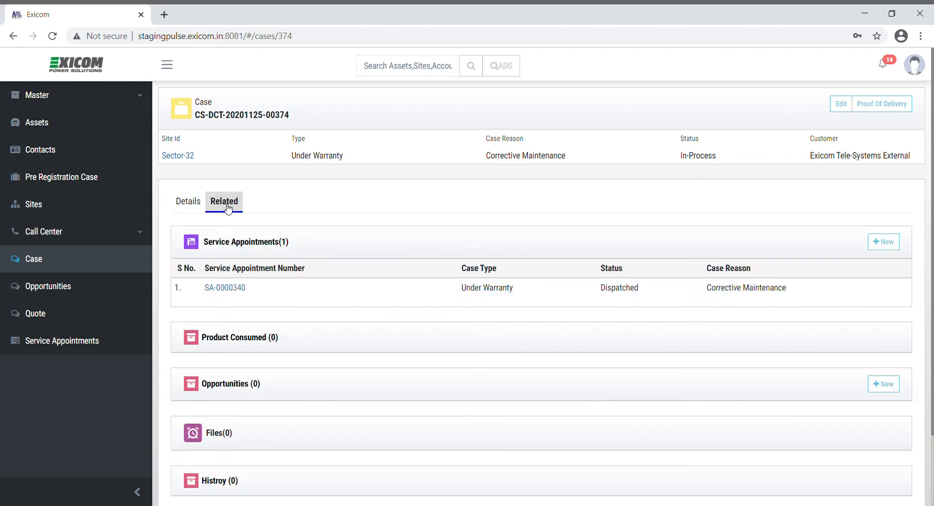